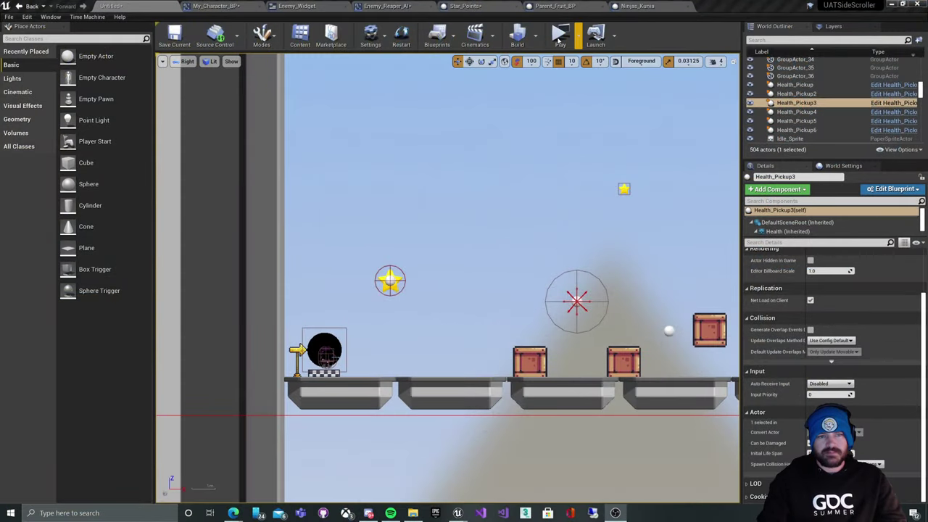
Play in a new window, running right and jumping to grab a star until Game Over.
click(560, 38)
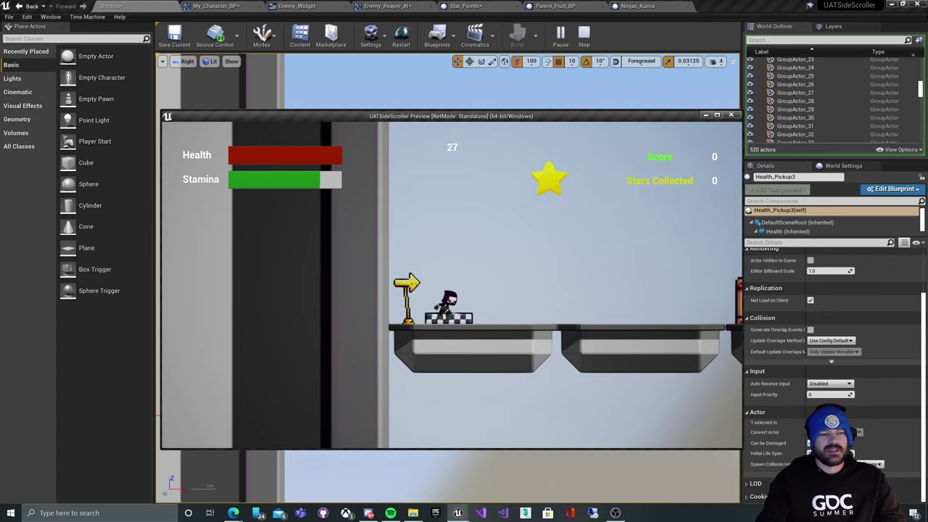
key(d)
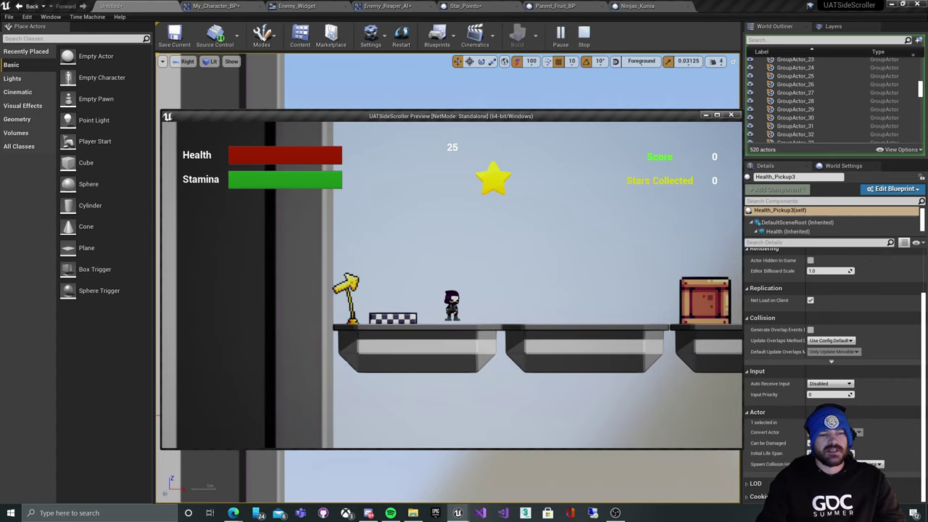
key(d)
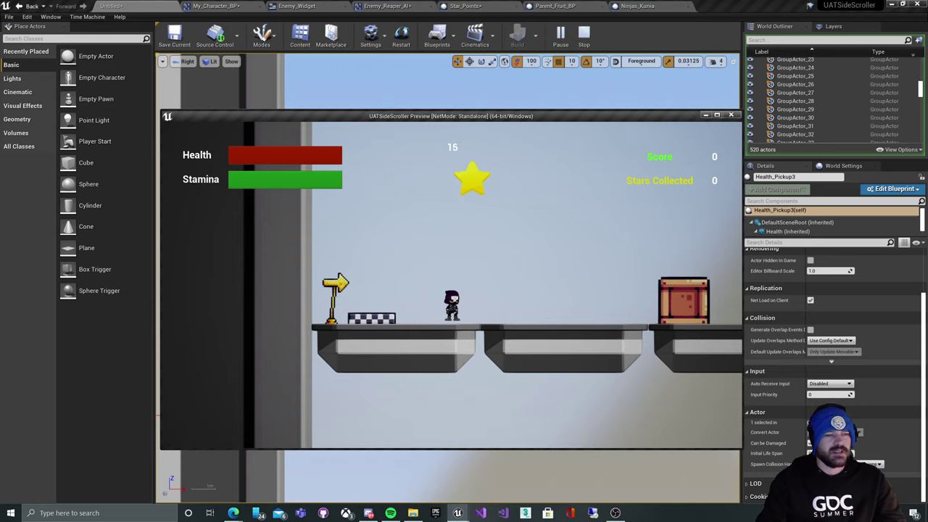
key(d)
key(space)
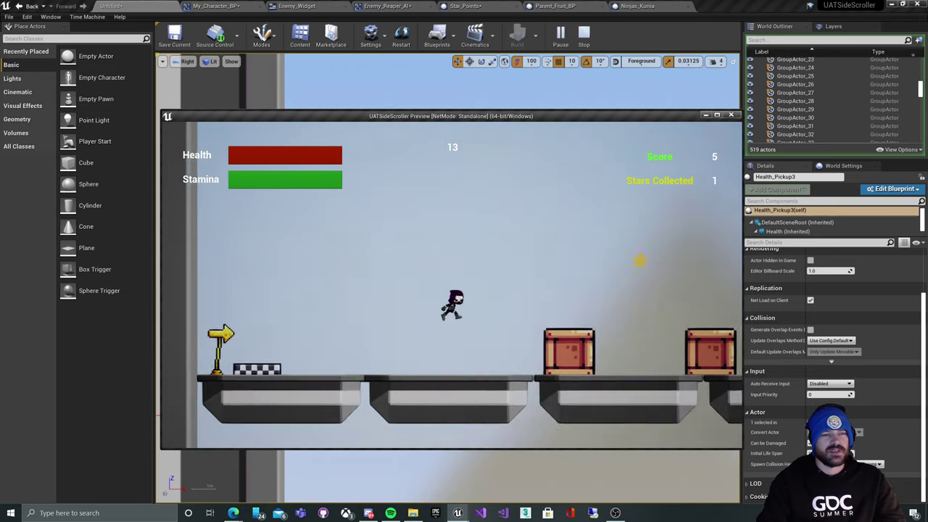
key(space)
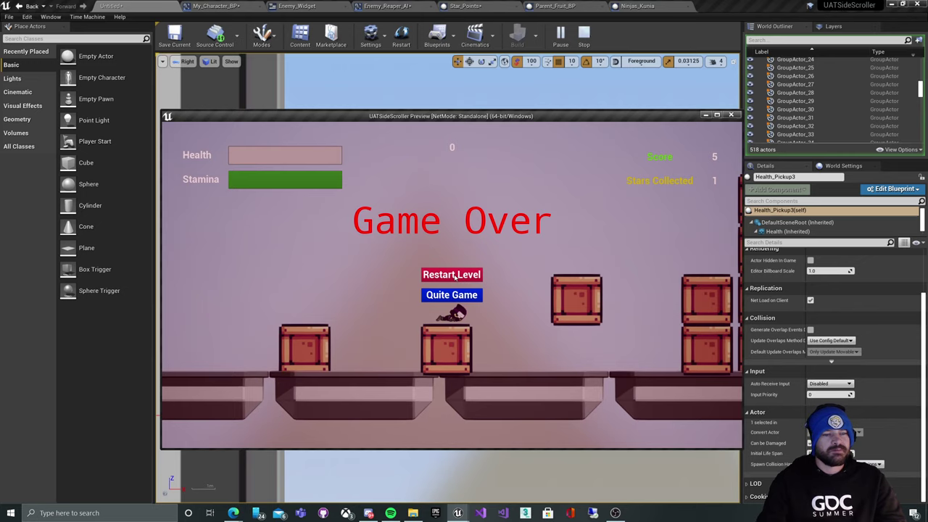
Choose Restart Level on the Game Over screen and play a new run.
click(453, 276)
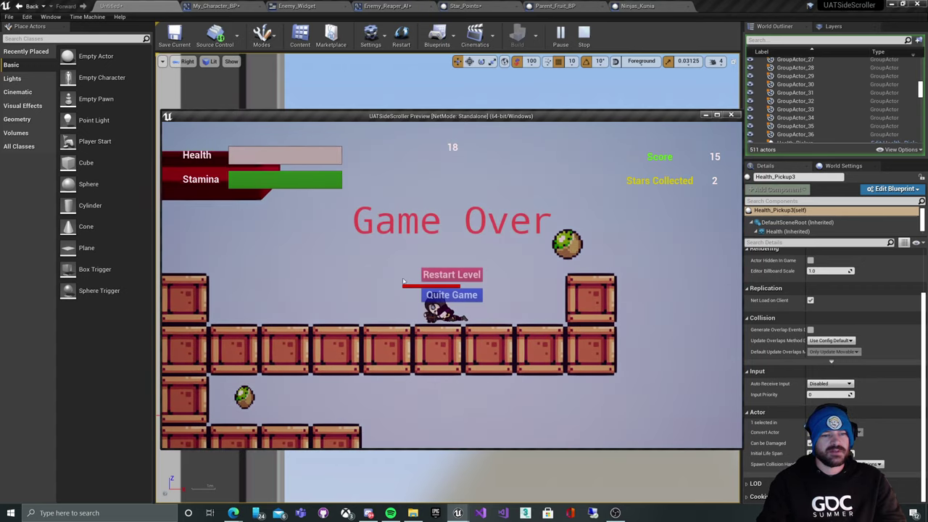
Restart the level and jump across the crates, collecting two stars before health runs out.
click(466, 282)
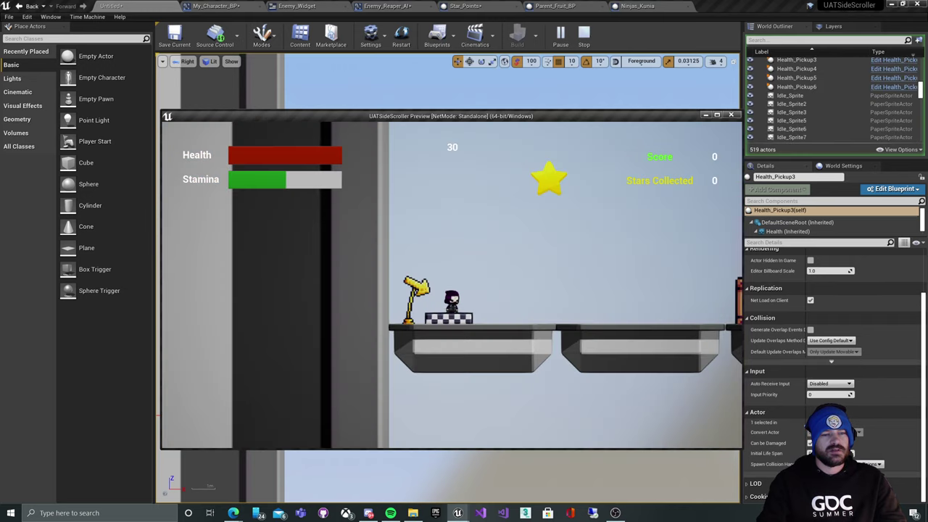
key(space)
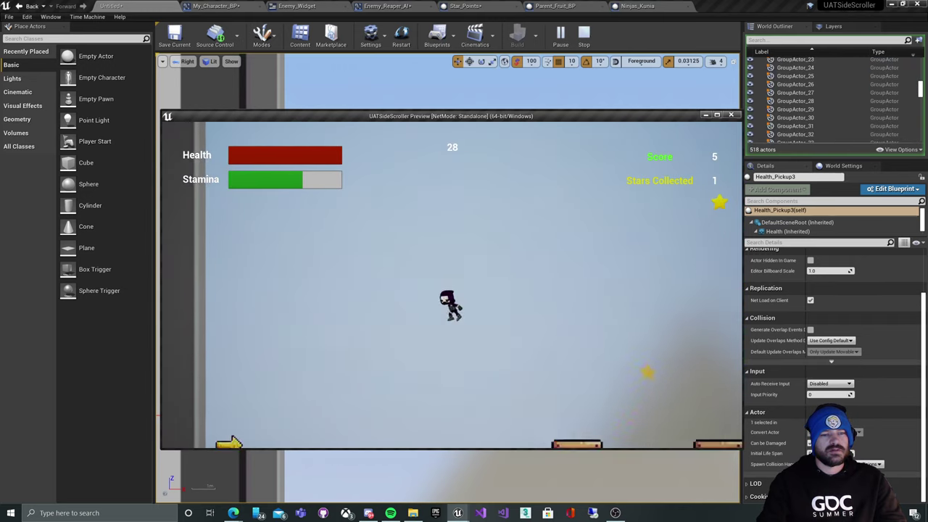
key(space)
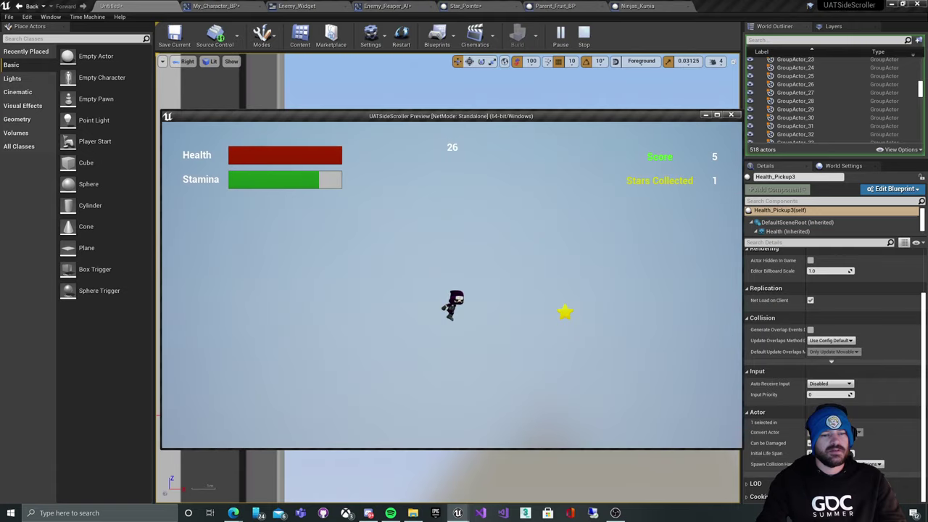
key(space)
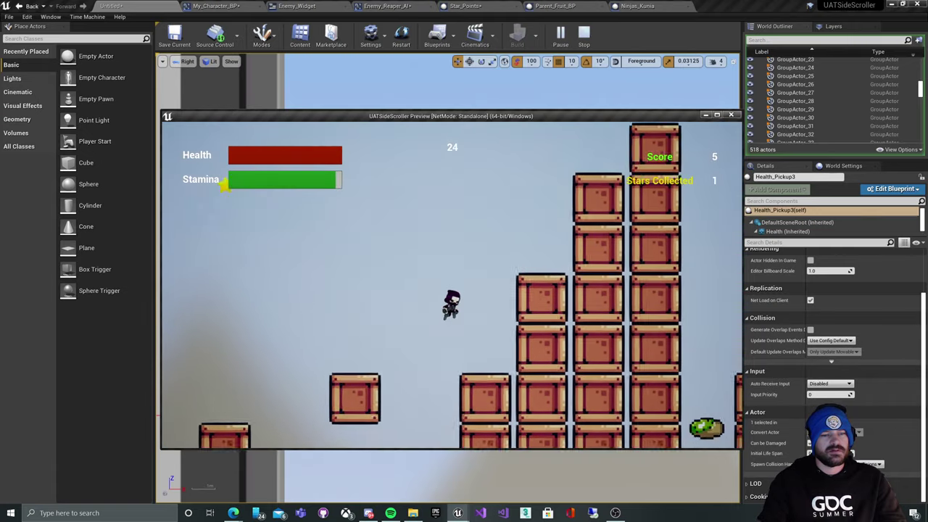
key(space)
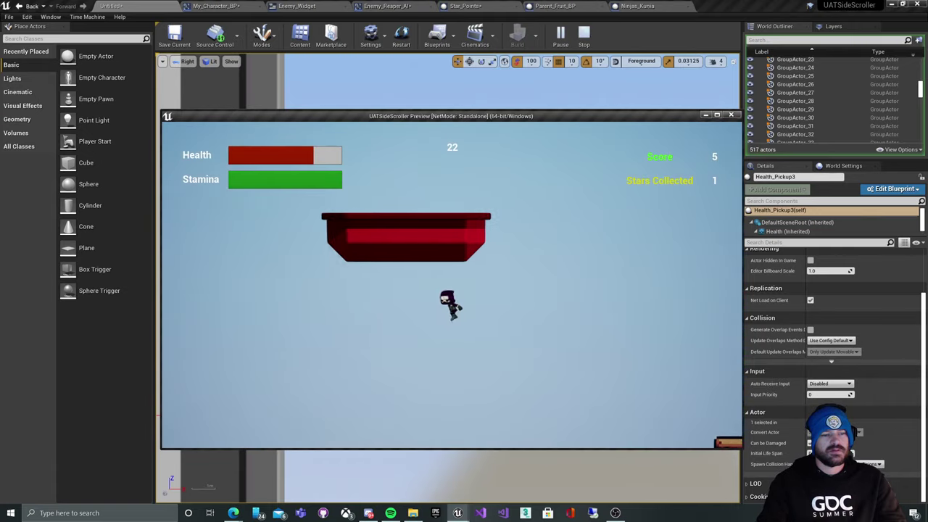
key(space)
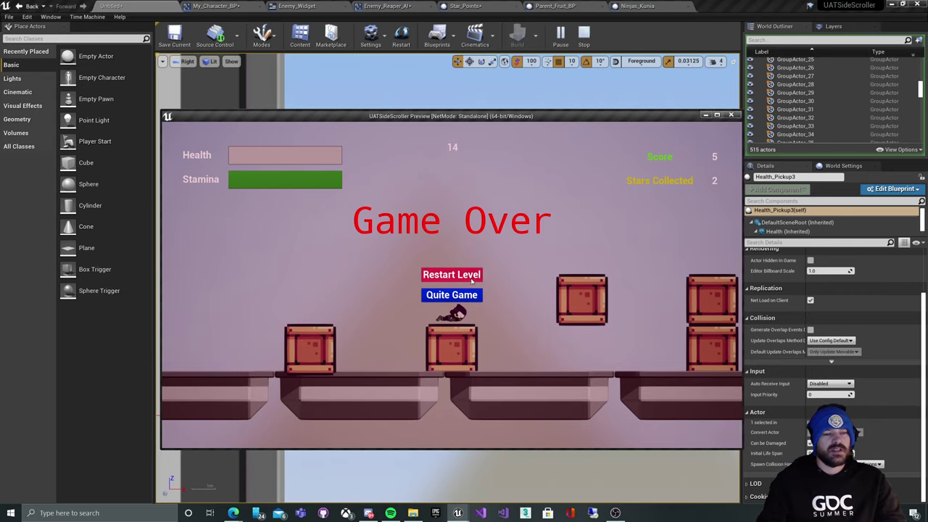
Restart, then run, jump and step around the crates until the countdown hits zero.
click(445, 276)
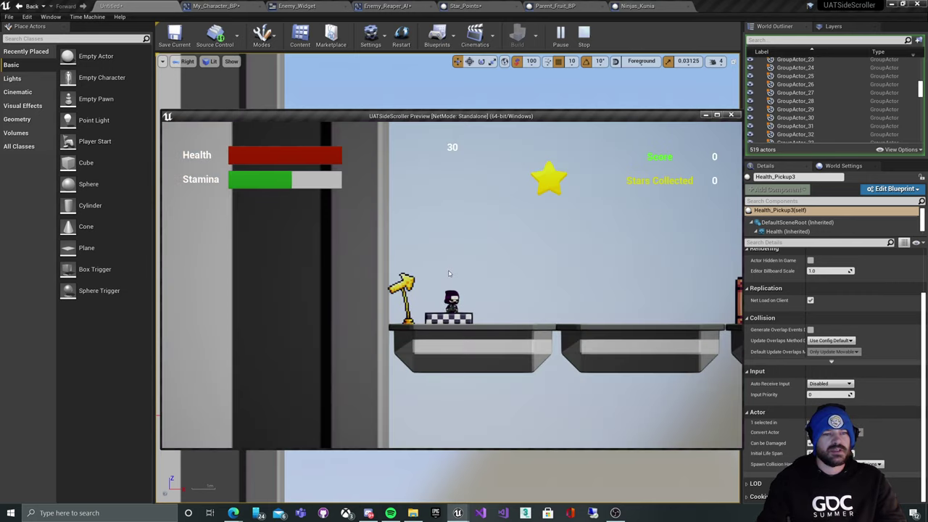
key(d)
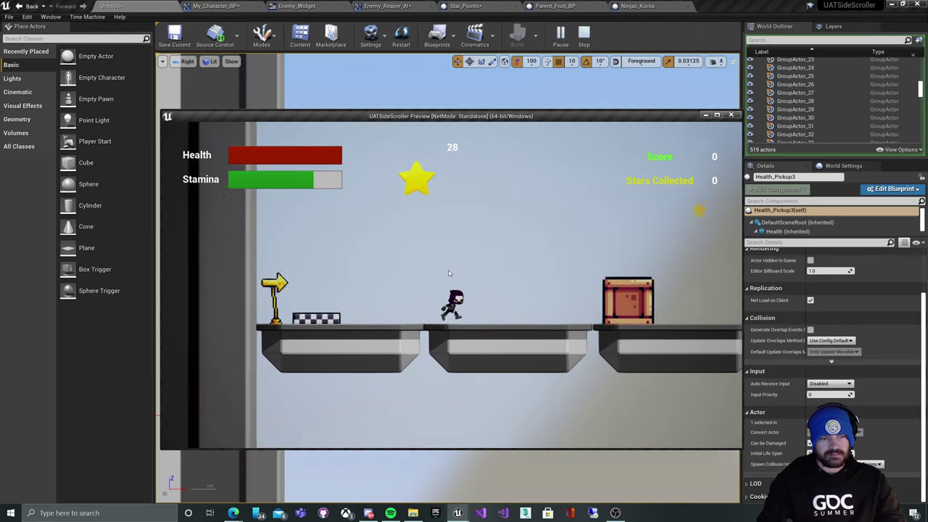
key(space)
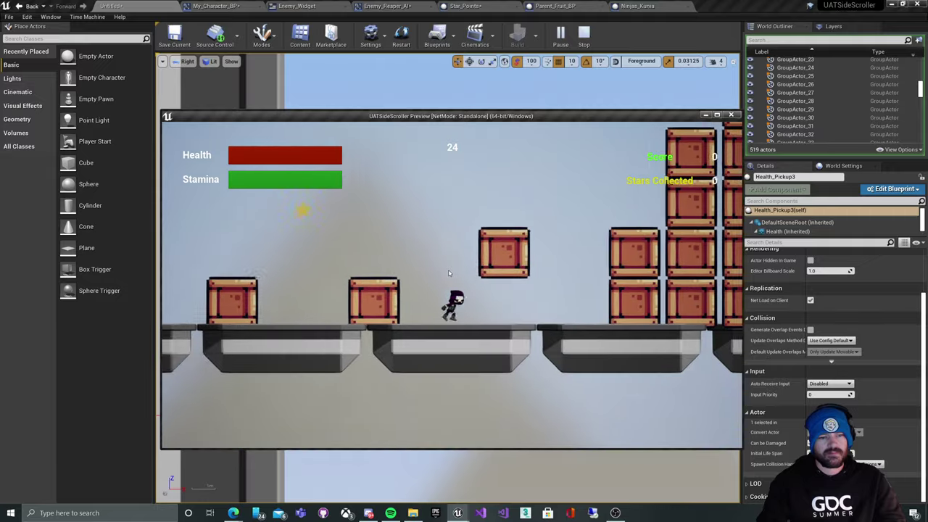
key(space)
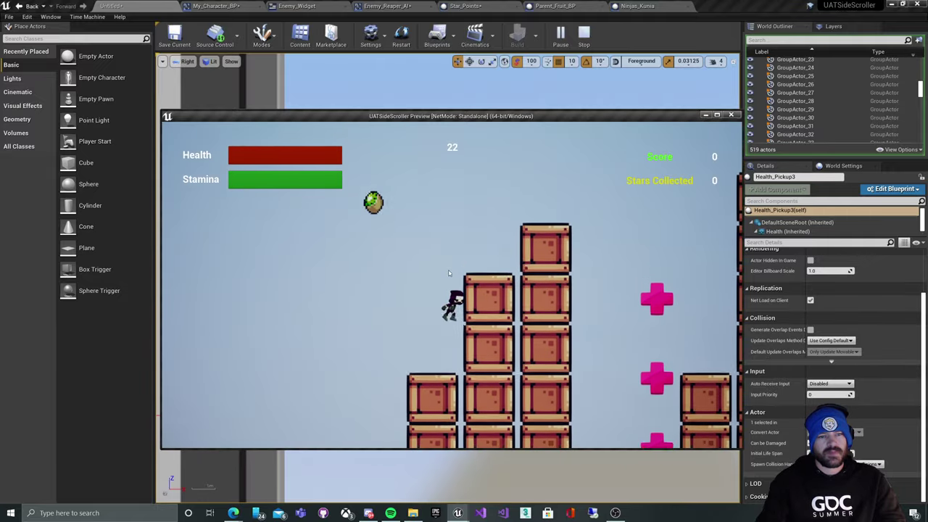
key(space)
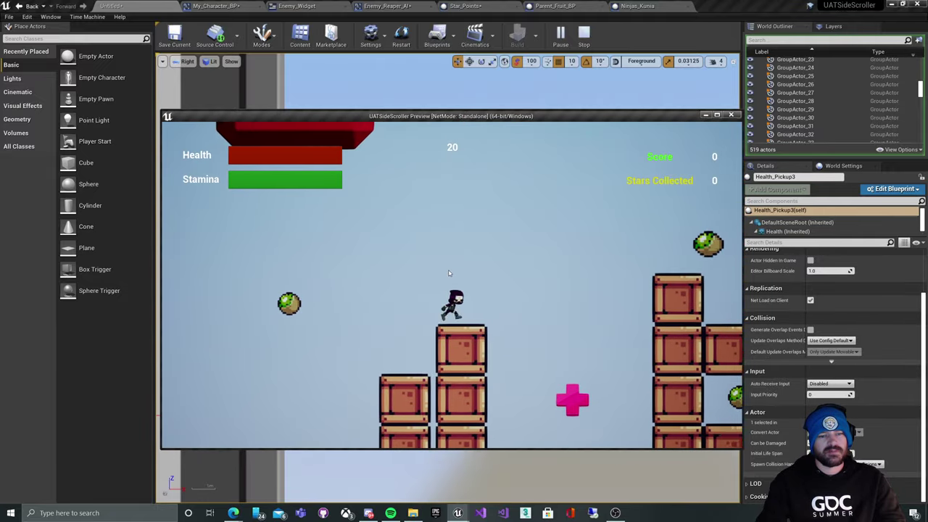
key(space)
key(space)
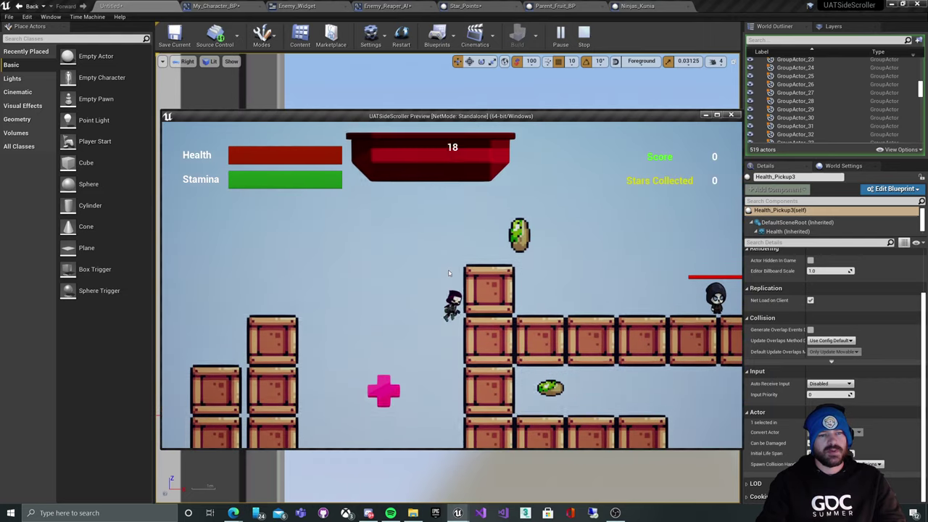
key(a)
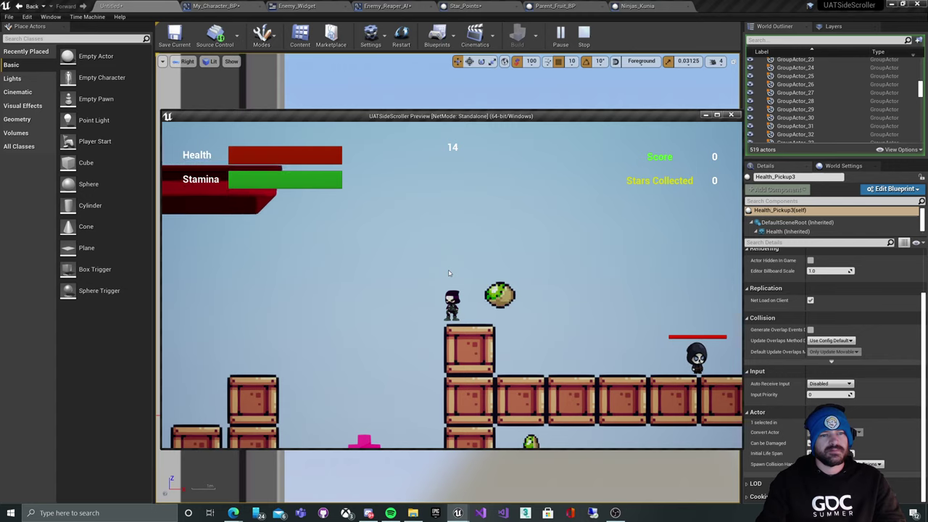
key(a)
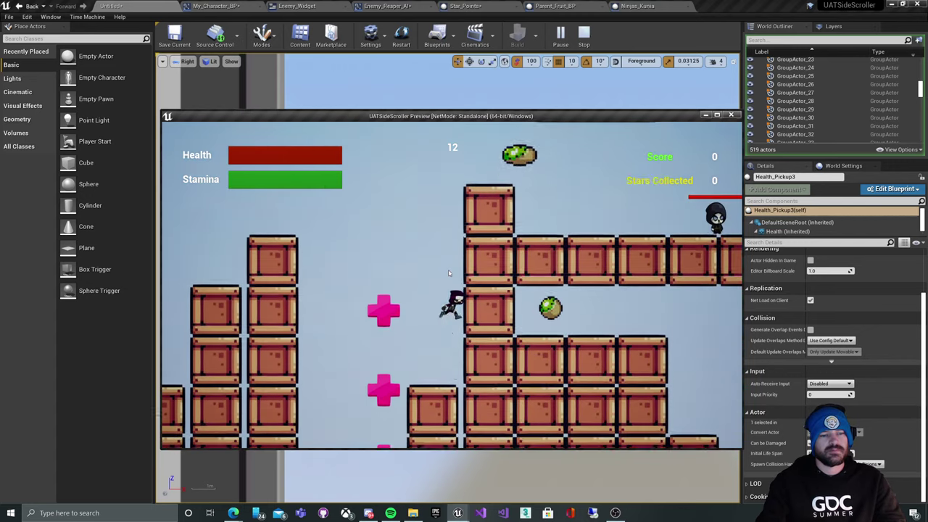
key(space)
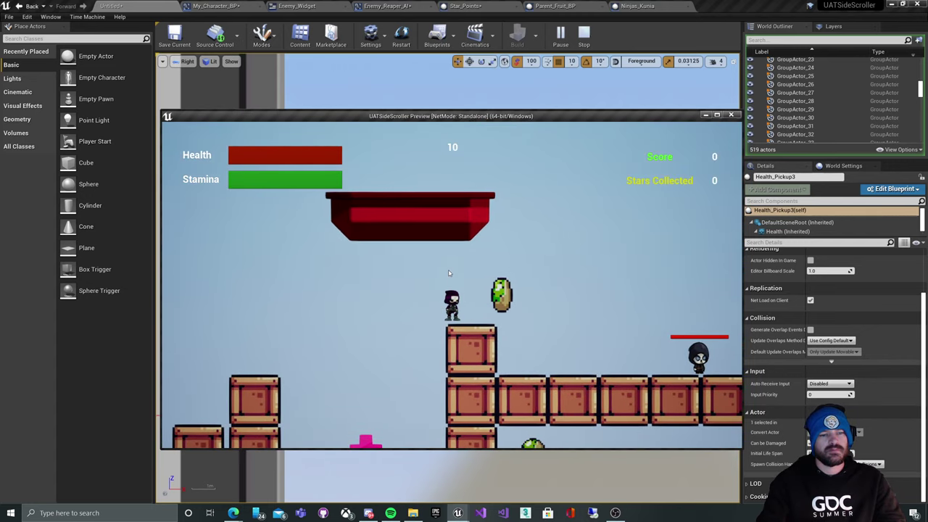
key(space)
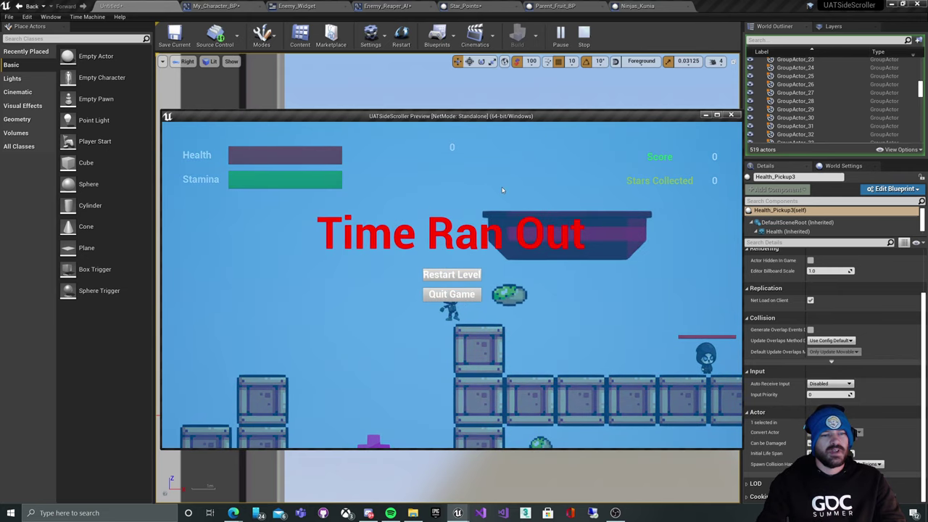
click(470, 297)
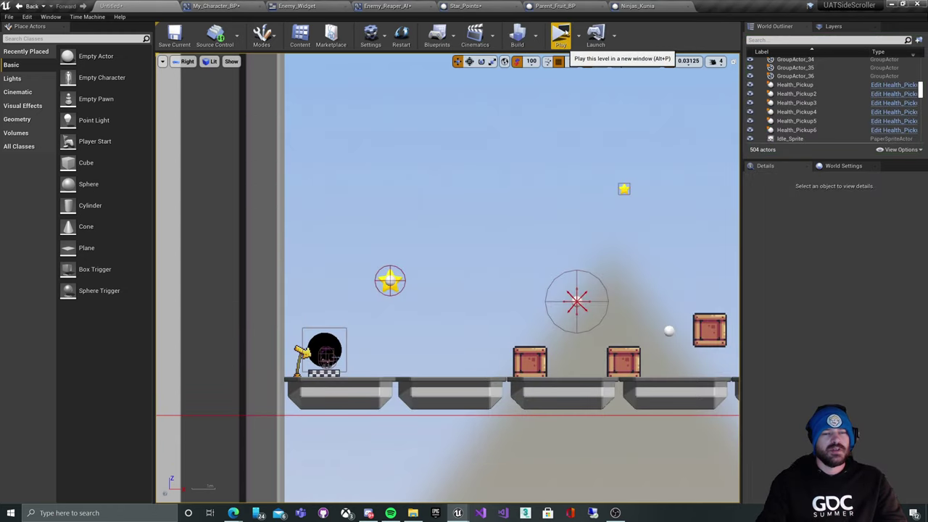
right_drag(610, 135, 398, 220)
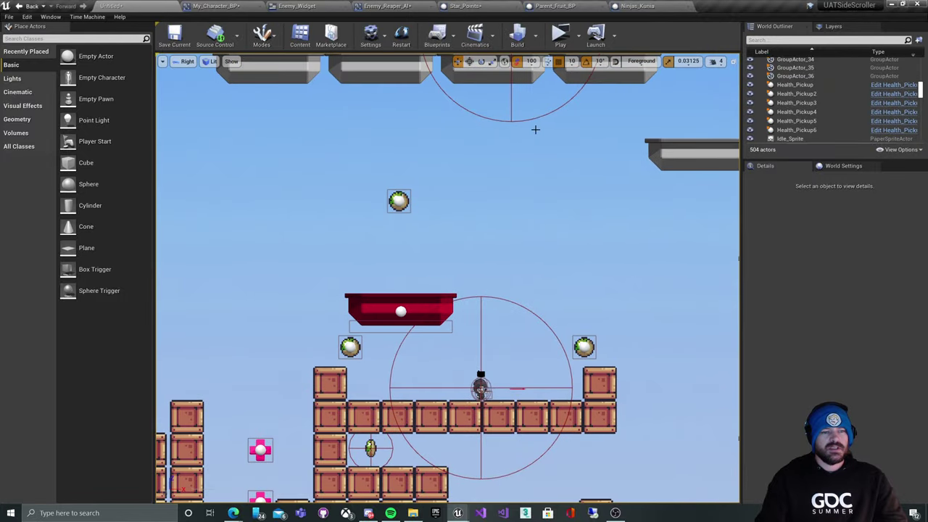
mouse_move(269, 368)
right_down()
mouse_move(228, 191)
mouse_move(389, 195)
right_up()
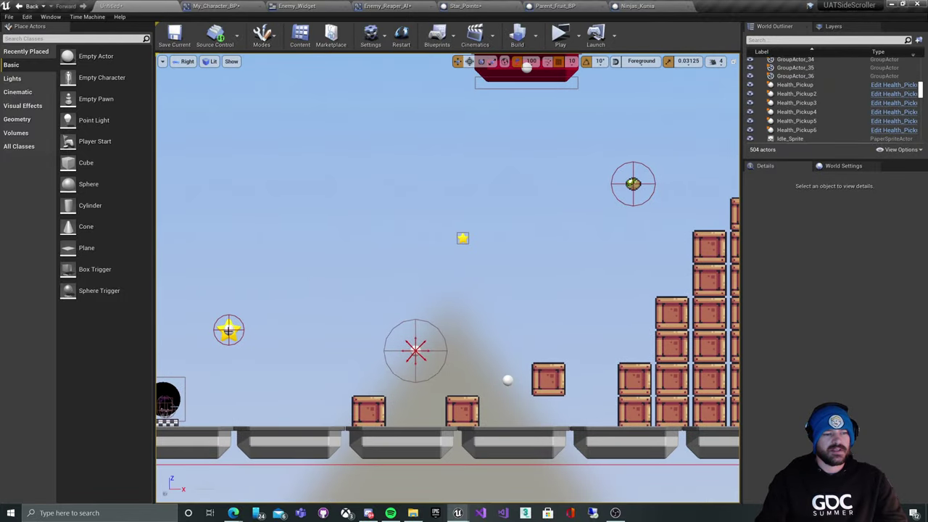
click(228, 330)
right_drag(509, 170, 575, 339)
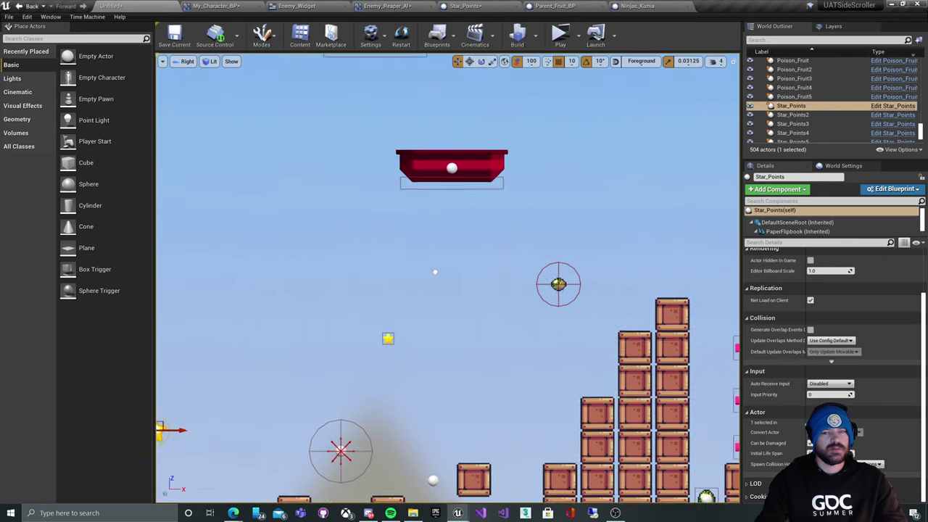
mouse_move(581, 119)
right_down()
mouse_move(536, 259)
mouse_move(557, 259)
right_up()
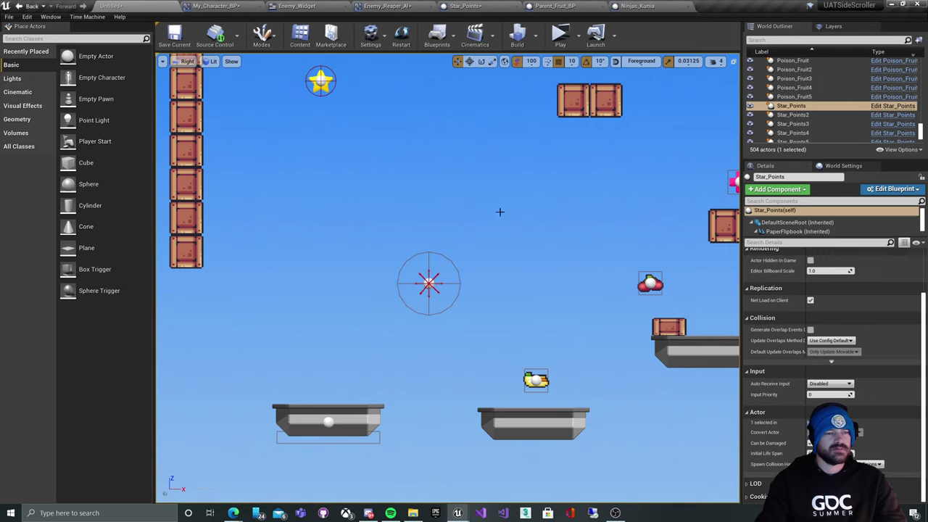
right_drag(288, 155, 607, 310)
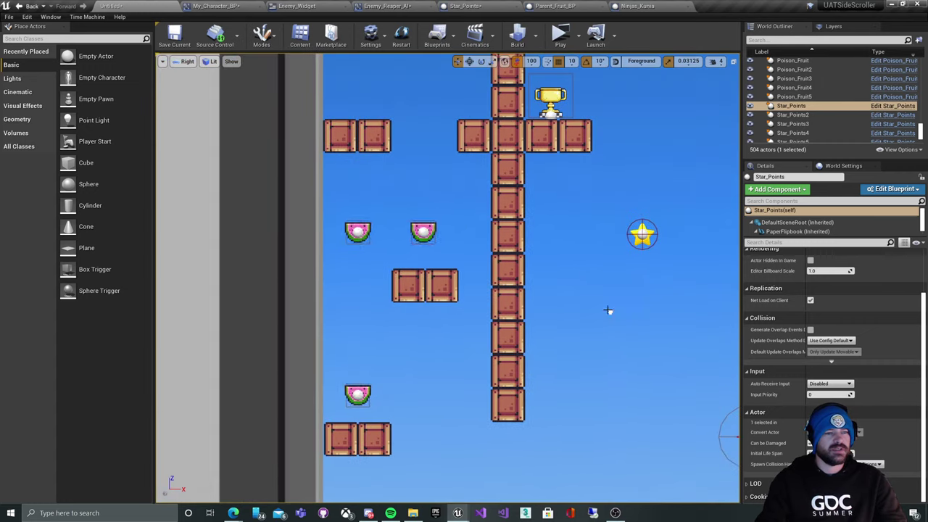
mouse_move(425, 133)
right_down()
mouse_move(422, 249)
mouse_move(354, 306)
right_up()
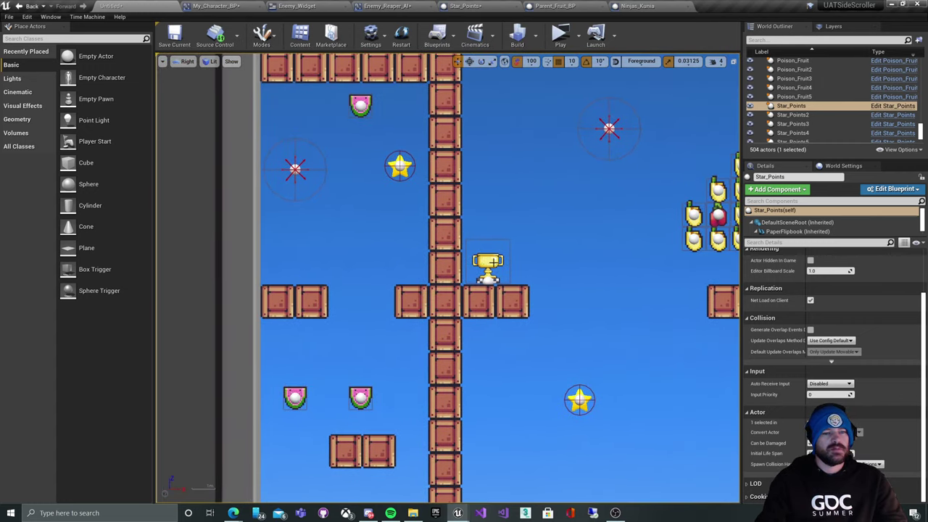
click(487, 262)
right_drag(592, 213, 482, 259)
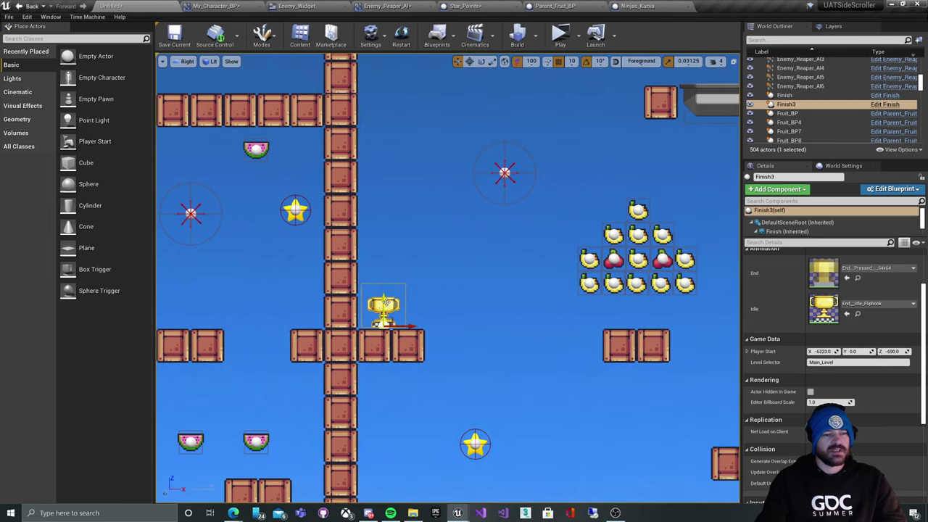
mouse_move(529, 228)
right_down()
mouse_move(467, 291)
mouse_move(358, 356)
mouse_move(543, 253)
right_up()
right_drag(406, 290, 706, 271)
right_drag(617, 216, 417, 163)
right_drag(554, 282, 527, 280)
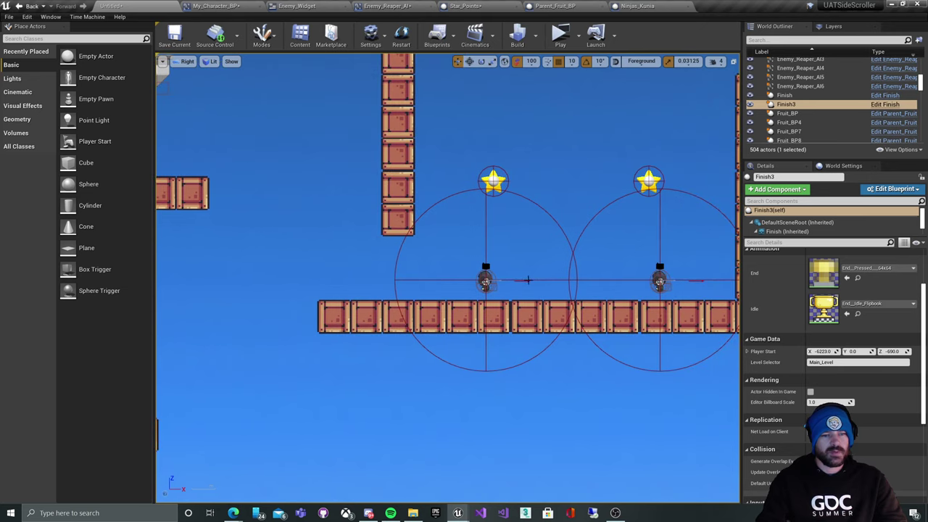
right_drag(597, 222, 516, 238)
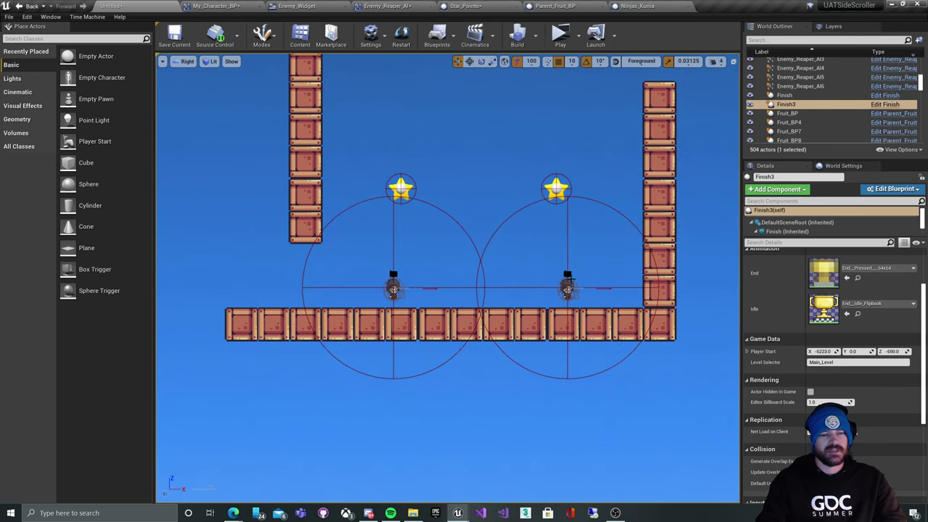
right_drag(604, 234, 551, 224)
right_drag(615, 217, 477, 216)
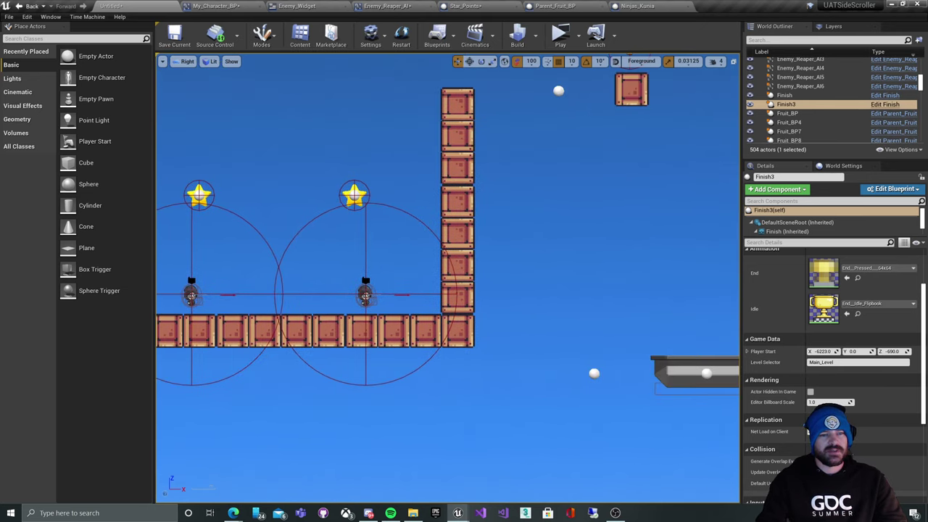
right_drag(662, 209, 534, 306)
right_drag(613, 291, 429, 302)
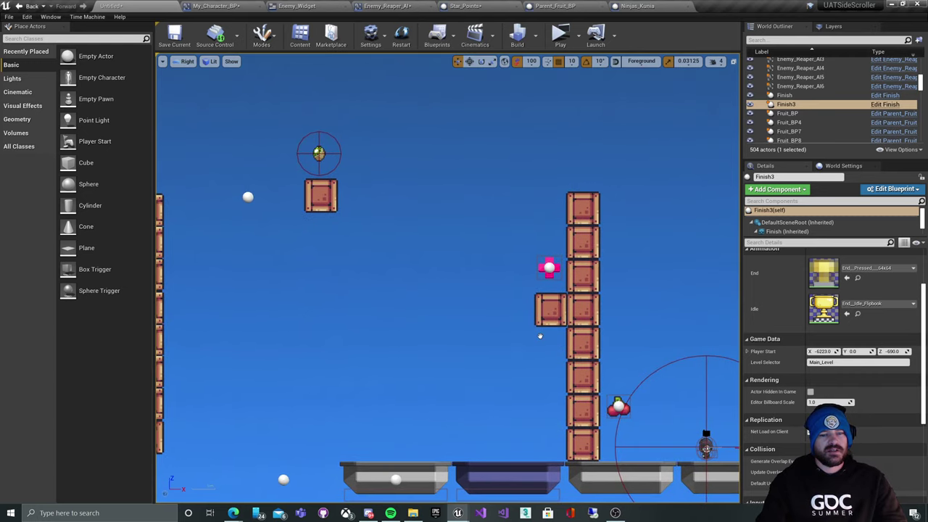
mouse_move(538, 331)
right_down()
mouse_move(341, 255)
mouse_move(254, 164)
right_up()
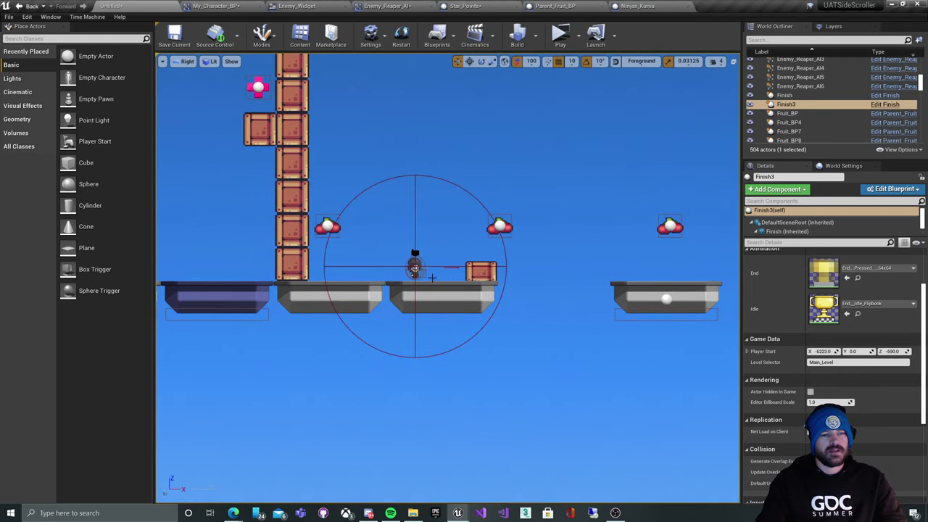
right_drag(449, 304, 290, 239)
mouse_move(456, 239)
right_down()
mouse_move(320, 186)
mouse_move(214, 218)
right_up()
mouse_move(305, 232)
right_down()
mouse_move(283, 319)
mouse_move(478, 236)
mouse_move(366, 189)
right_up()
scroll(586, 225, down, 2)
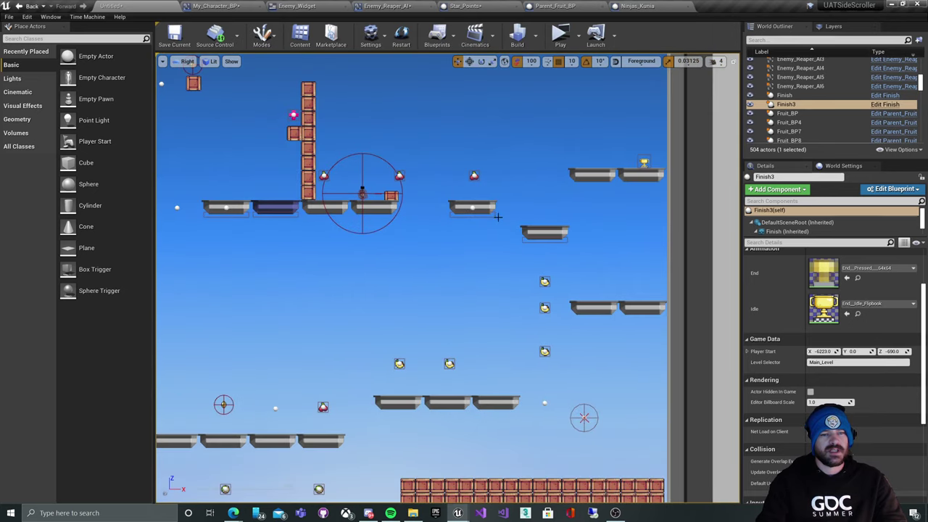
right_drag(498, 216, 643, 177)
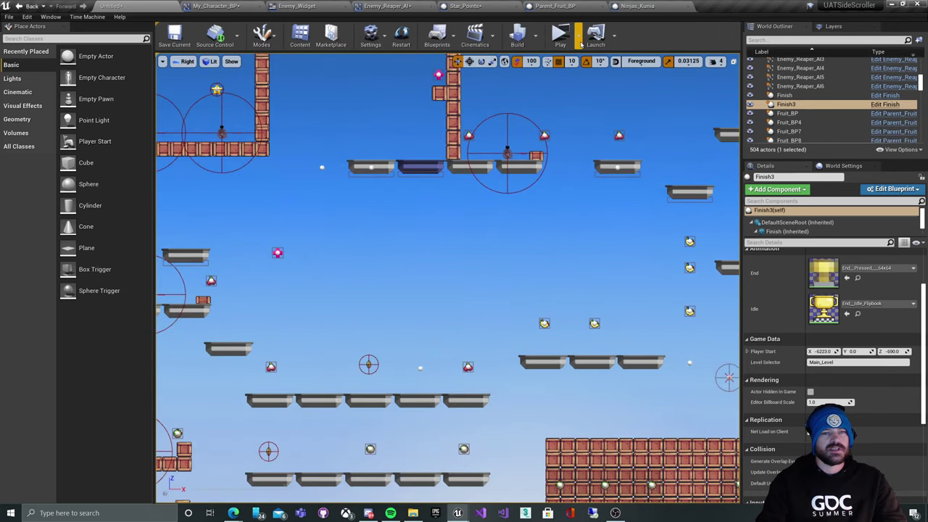
Launch an in-editor play session from the Play options dropdown.
click(579, 40)
click(602, 62)
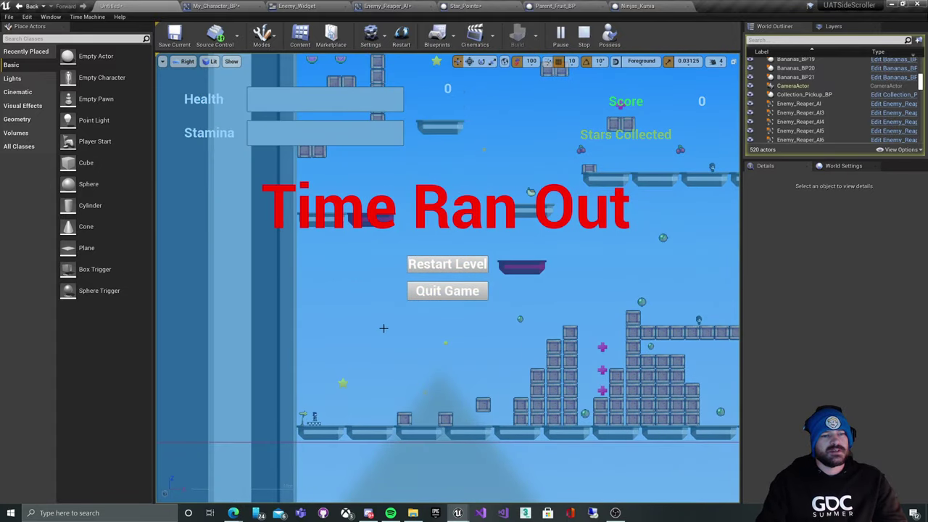
Quit from Time Ran Out, run a brief play session, then list the Play modes.
click(454, 292)
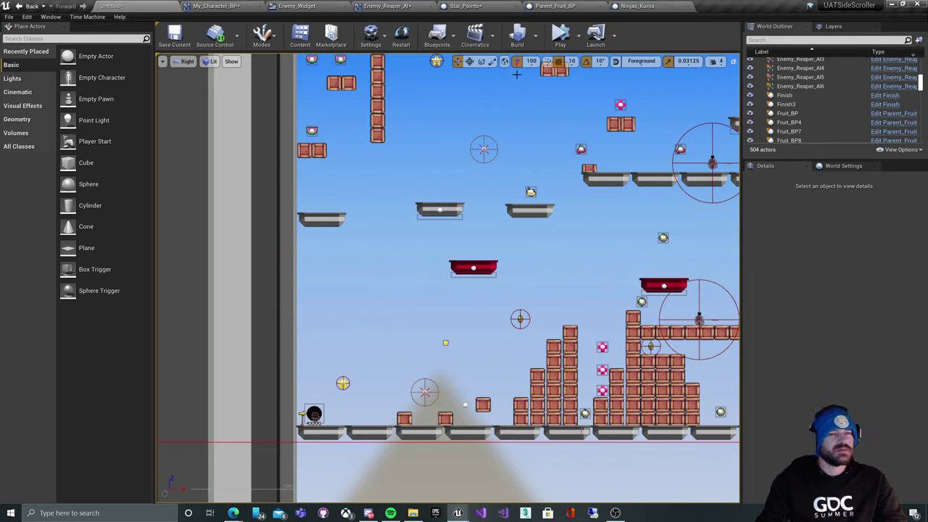
click(567, 38)
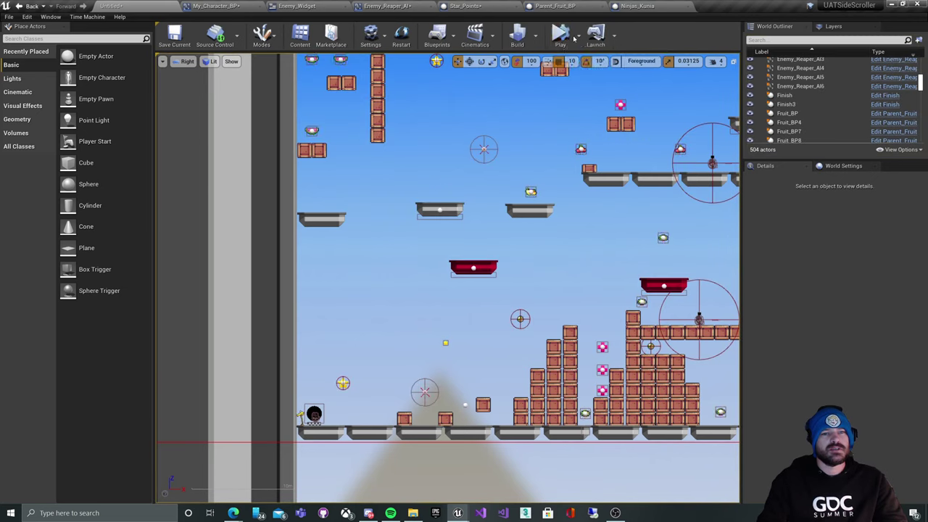
click(578, 36)
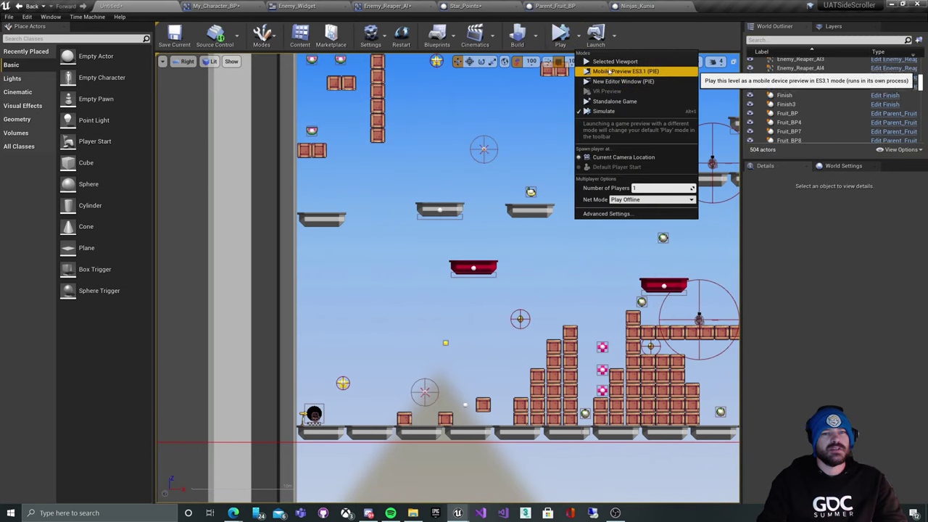
Play in Selected Viewport, jump to grab a star, then quit from Game Over.
click(612, 62)
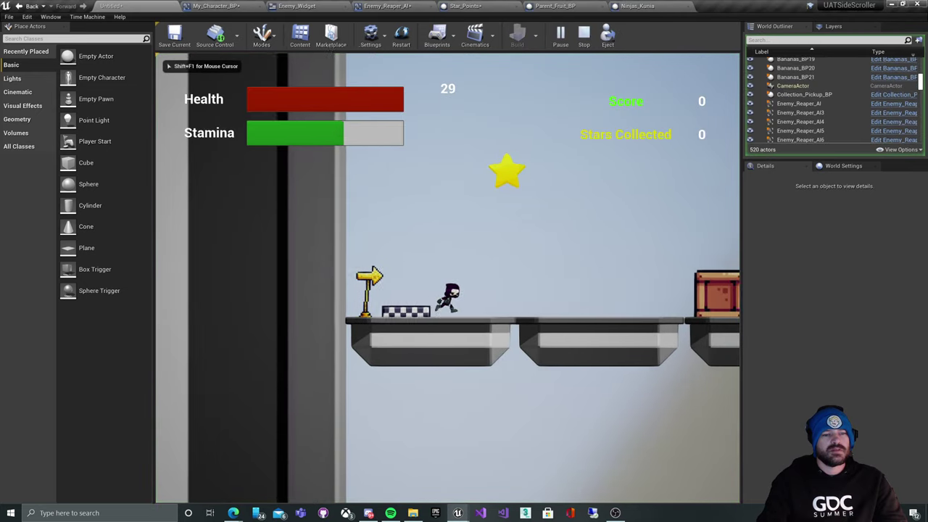
key(space)
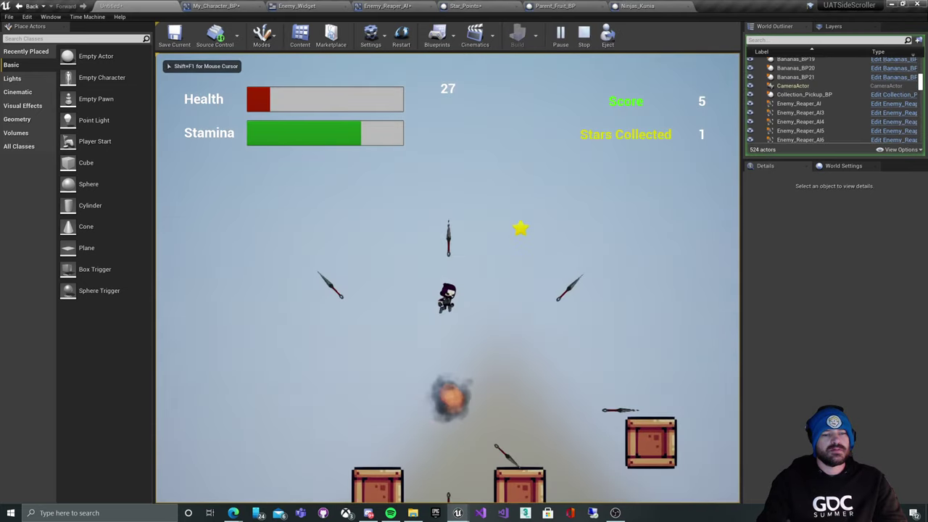
key(d)
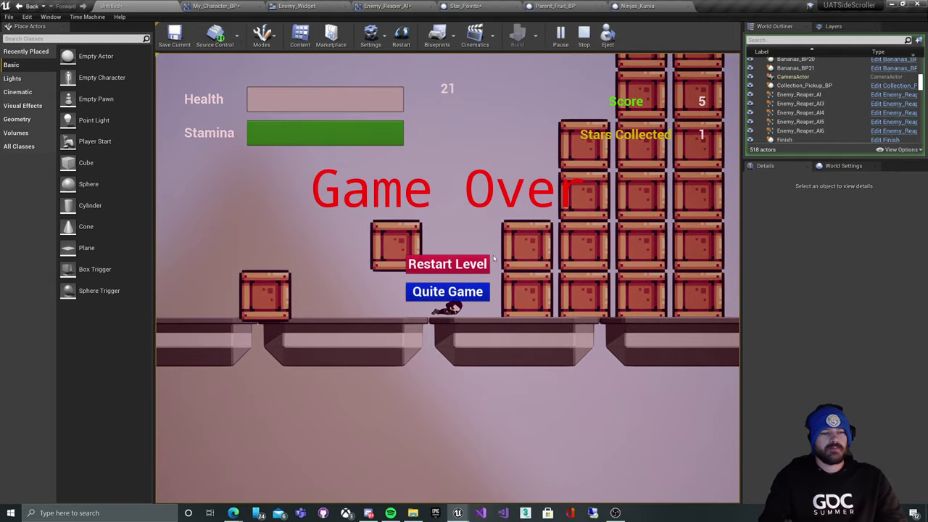
click(449, 296)
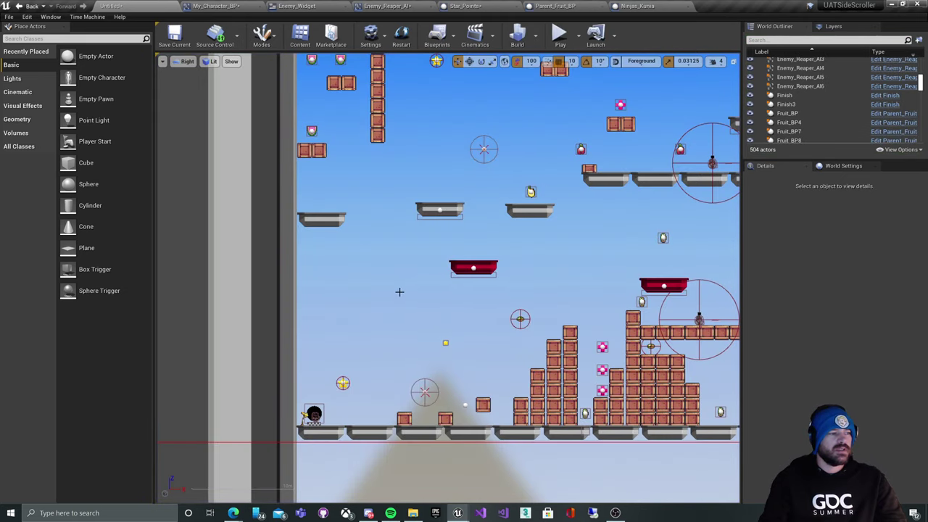